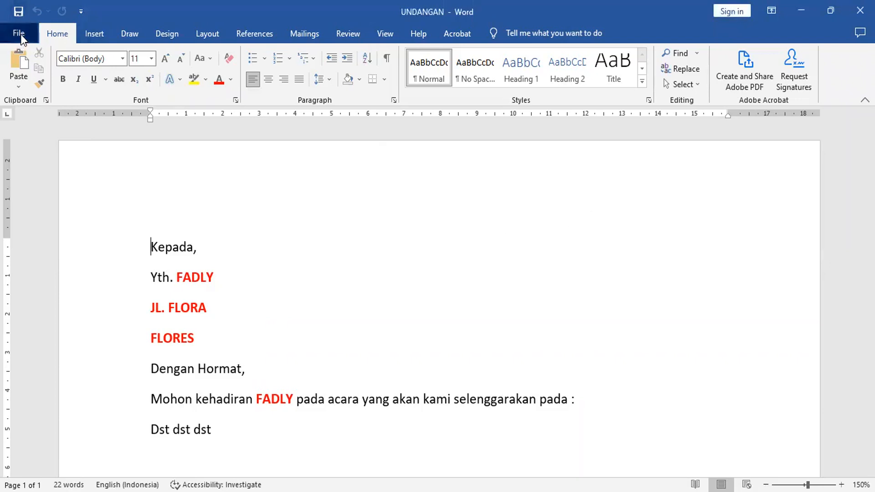
Open Save As on the WORD UNTUK PEMULA folder, with UNDANGAN as a Word Document
left_click(21, 34)
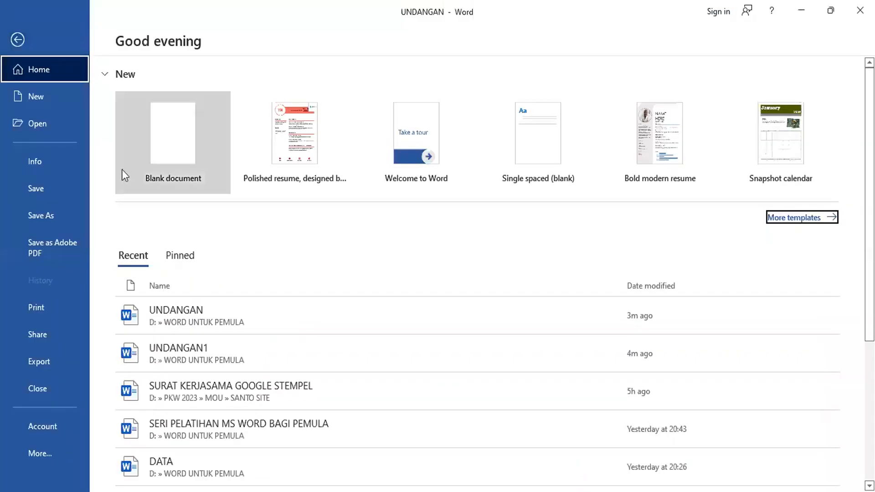
left_click(42, 215)
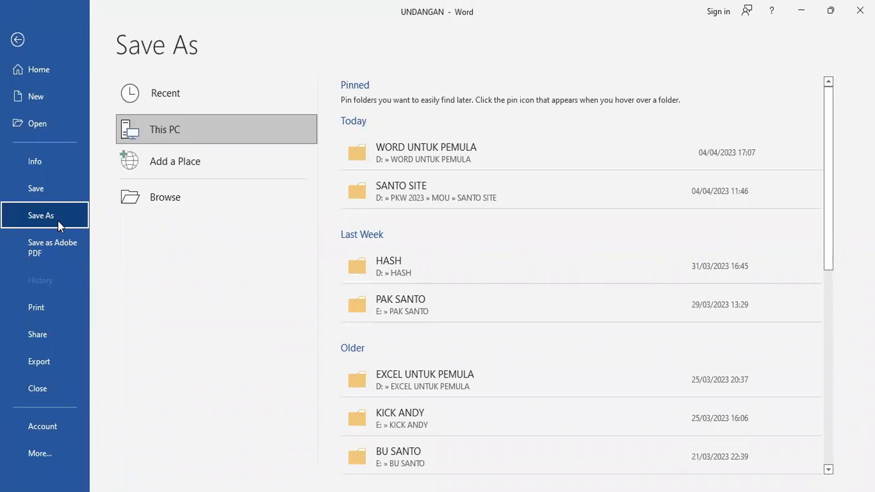
left_click(422, 150)
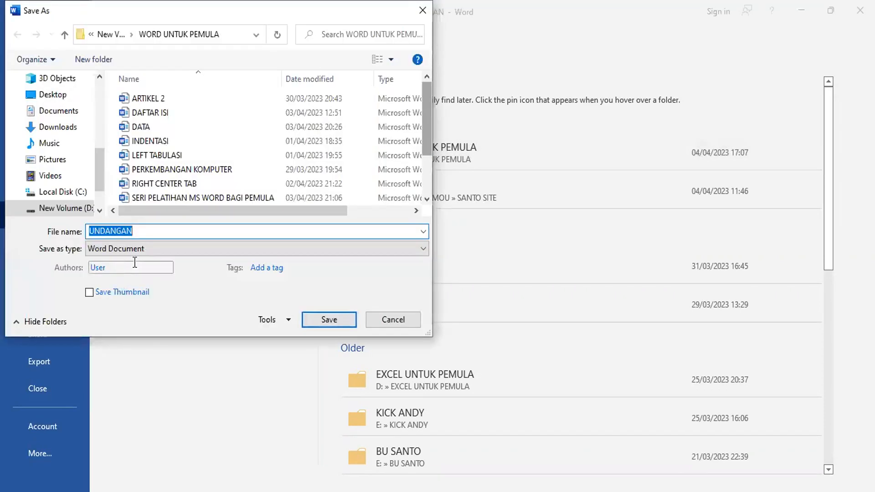
Rename the copy UNDANGAN1 and expand the Tools list of extra saving options
left_click(162, 235)
type("1")
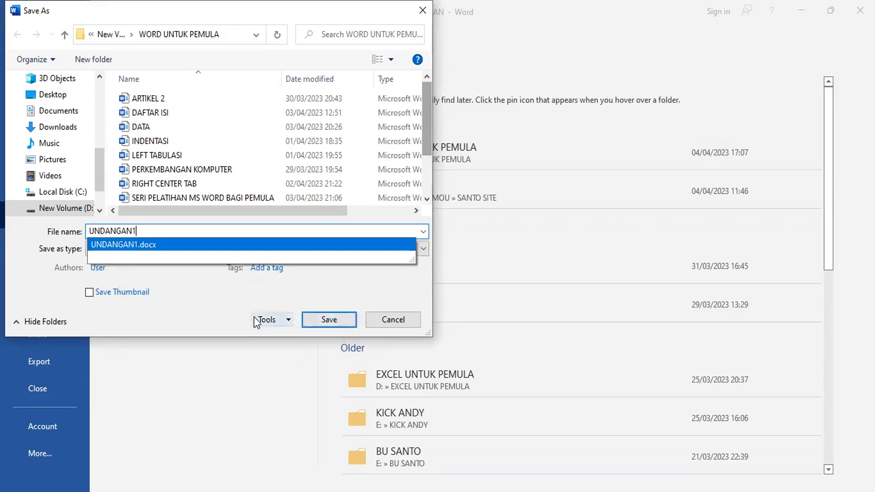
left_click(288, 320)
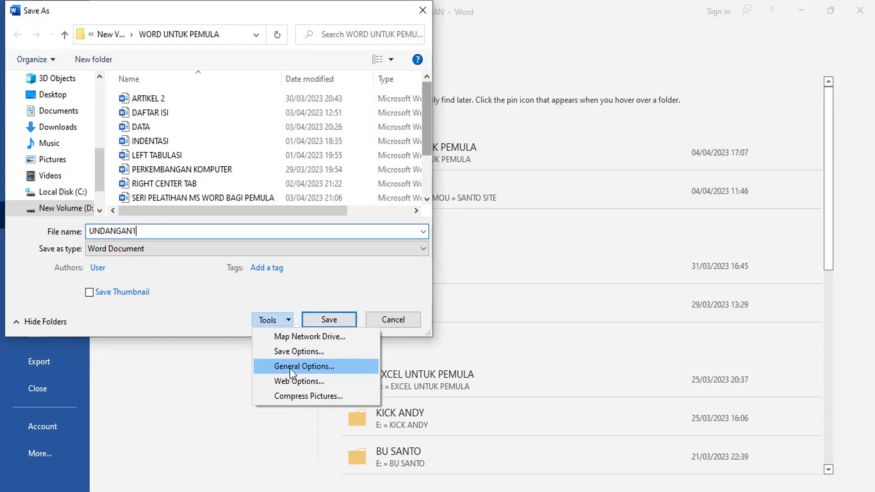
In General Options, enter a five-character password to open and submit it, leaving modify blank
left_click(322, 367)
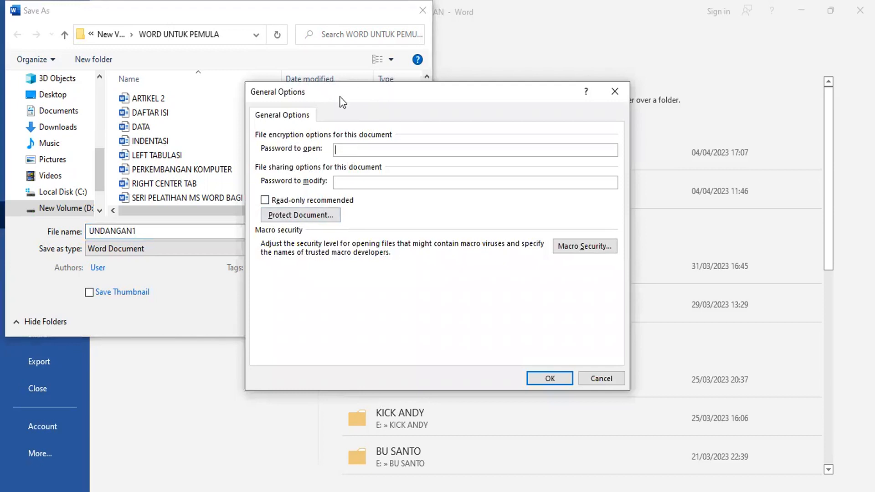
left_click_drag(342, 101, 301, 107)
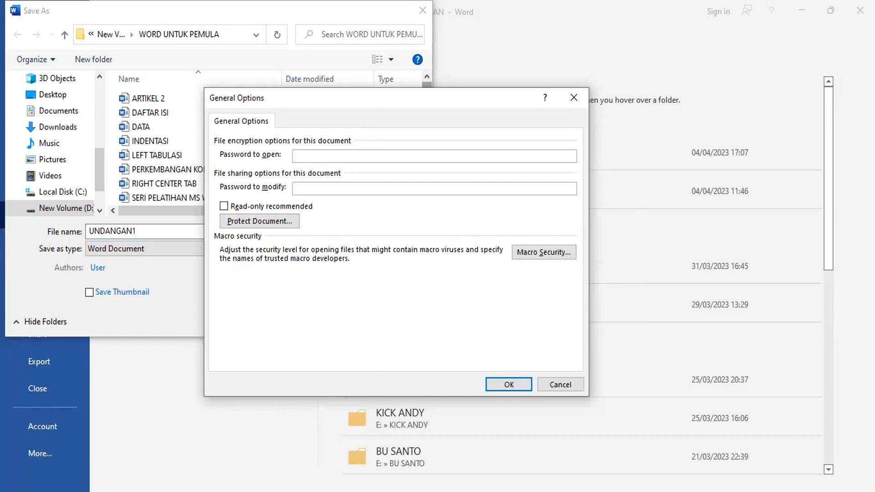
type("12345")
left_click(509, 385)
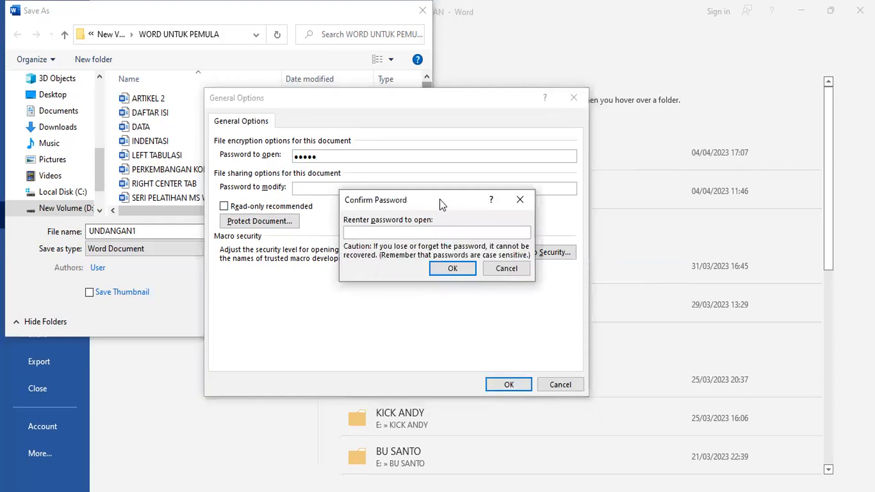
Confirm with a mismatched password, then dismiss Word's passwords-don't-match warning
left_click_drag(440, 199, 438, 210)
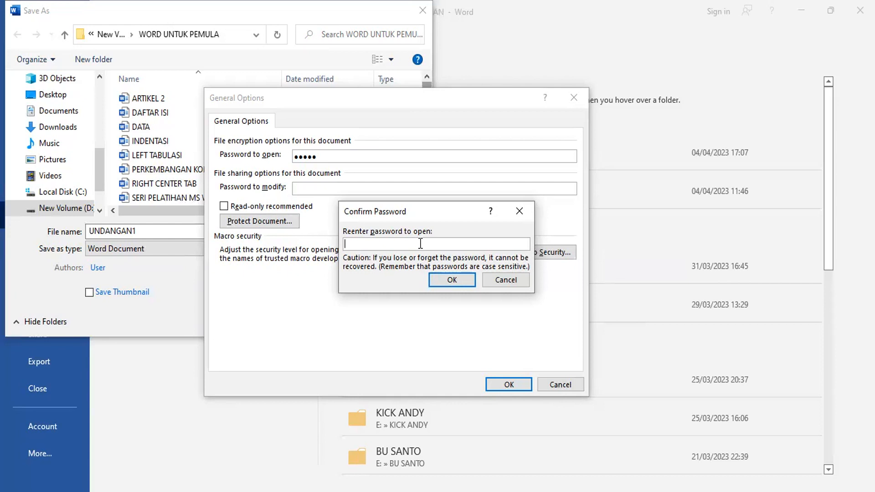
type("1")
type("***")
left_click(452, 280)
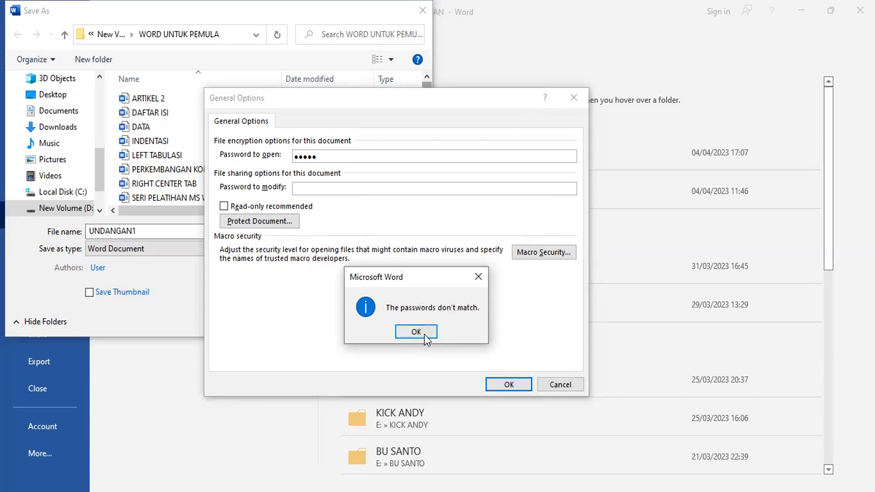
left_click(411, 335)
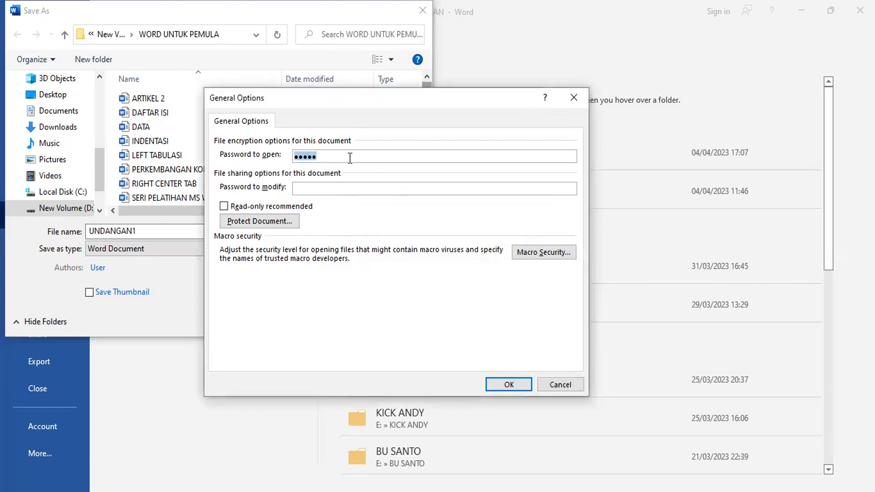
Retype the five-character open password and confirm it with a matching re-entry
key("BackSpace")
type("12345")
left_click(507, 384)
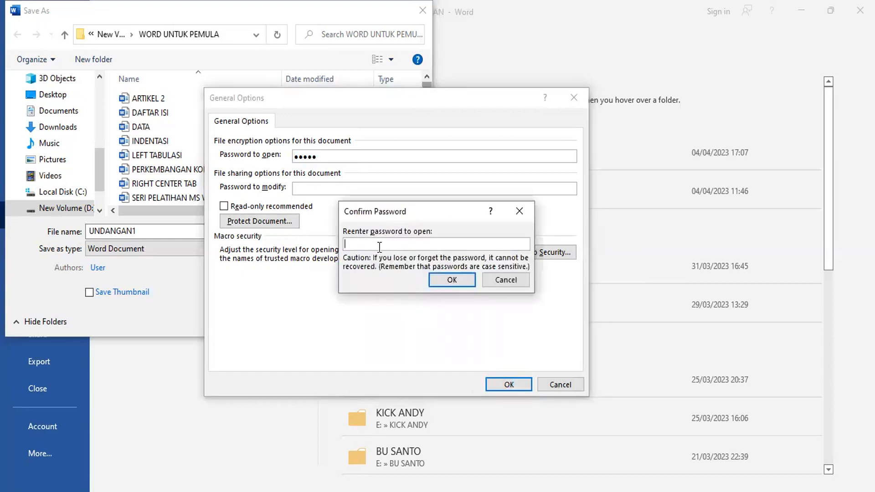
type("*****")
left_click(461, 282)
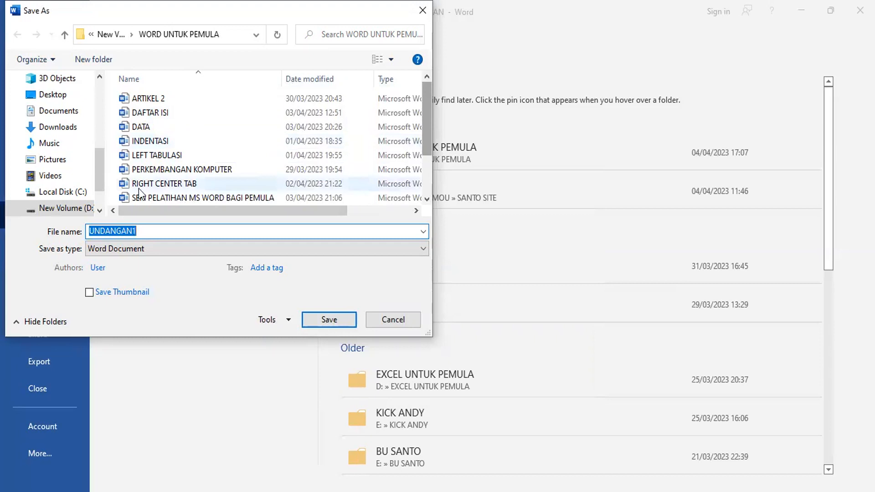
Change the file name from UNDANGAN1 to UNDANGAN2 and save it in WORD UNTUK PEMULA
left_click(184, 231)
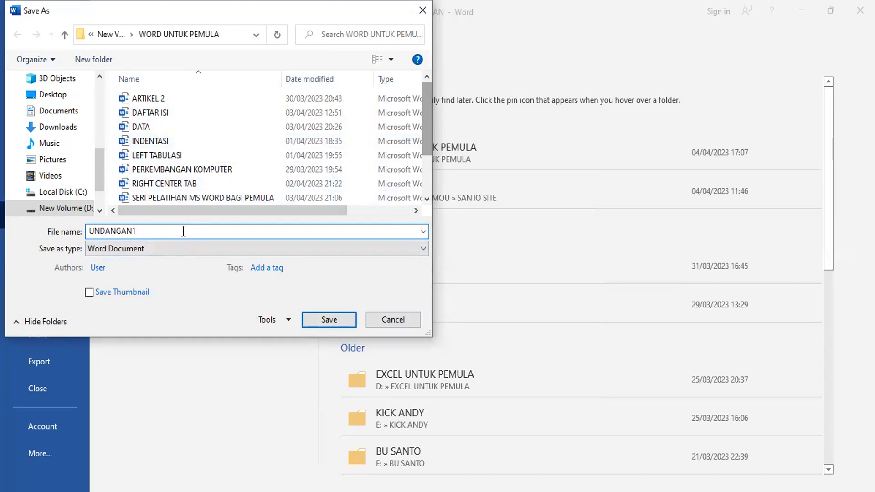
key("BackSpace")
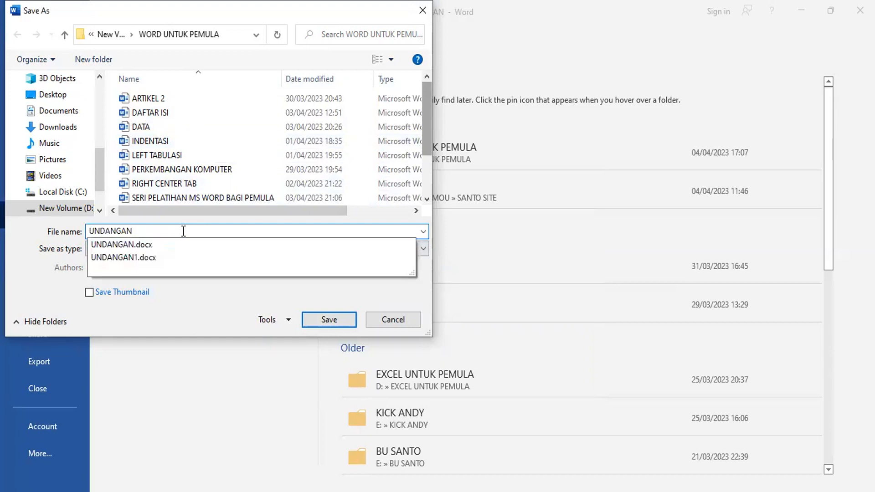
type("2")
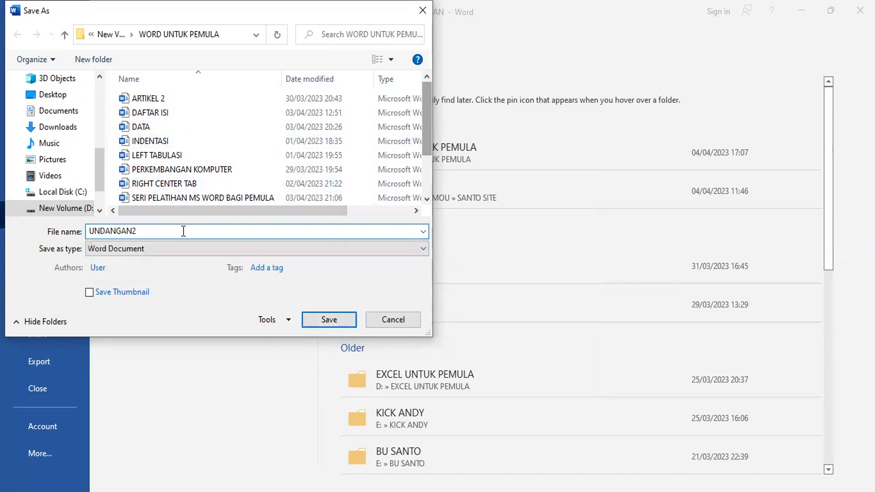
left_click(329, 320)
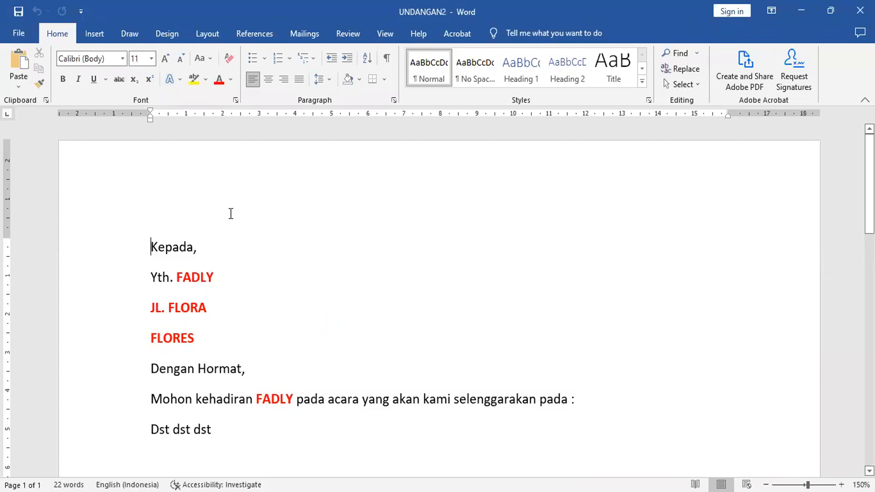
From File's recent documents, try opening UNDANGAN1 with an incorrect password
left_click(18, 34)
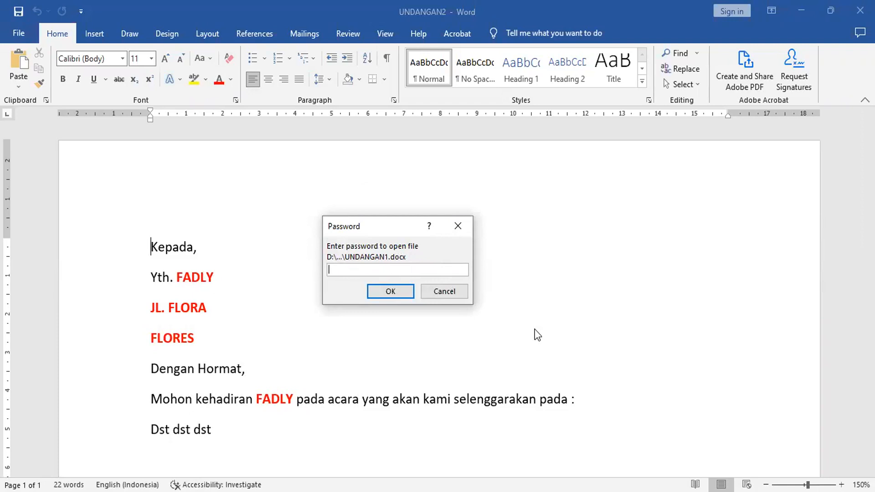
type("12345")
left_click(398, 289)
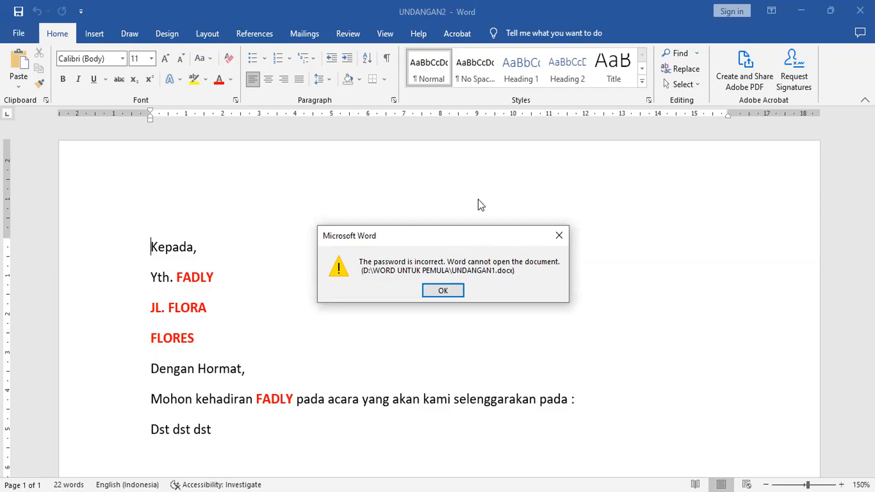
Close the incorrect-password message, returning to the UNDANGAN2 invitation
left_click_drag(476, 231, 470, 218)
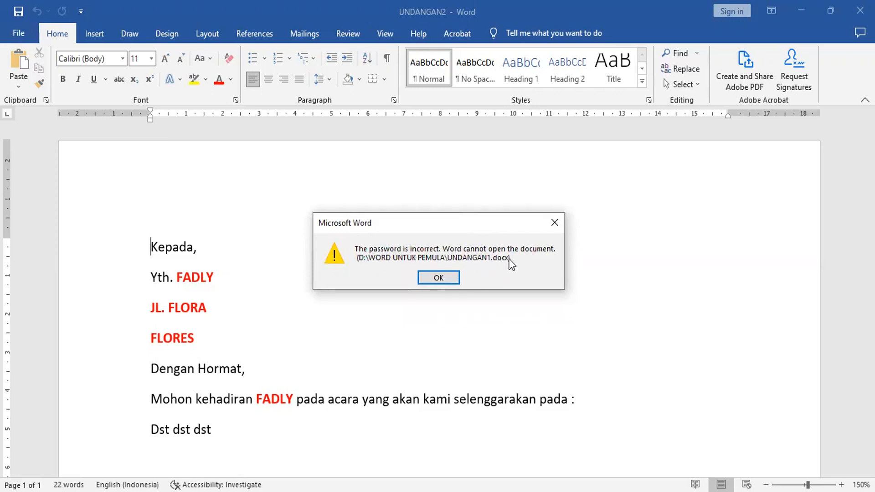
left_click(439, 279)
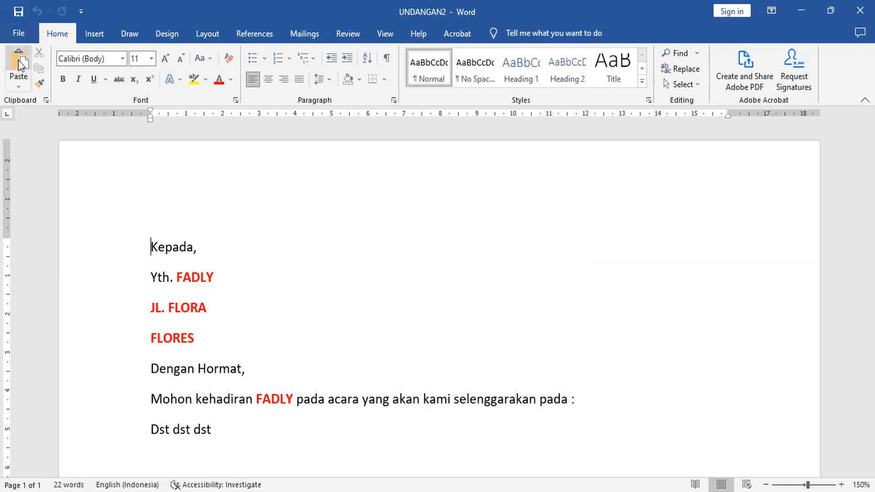
Open UNDANGAN1 from Recent and enter its correct five-character password
left_click(20, 33)
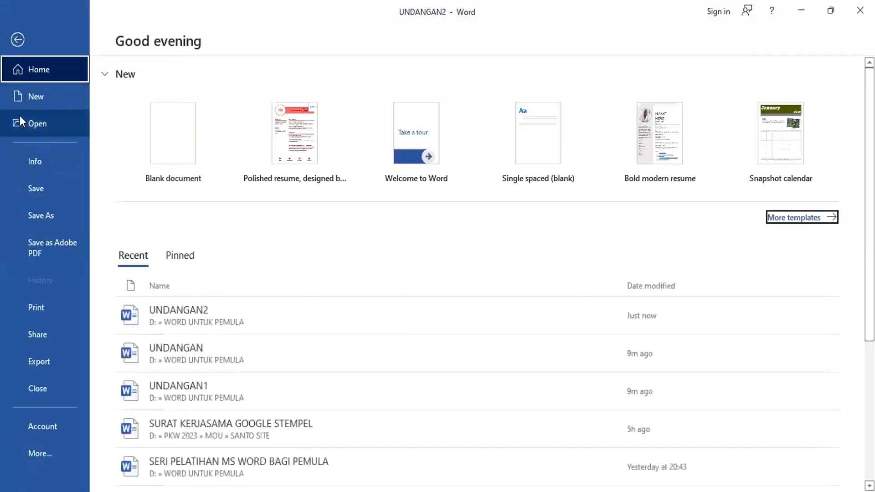
left_click(241, 386)
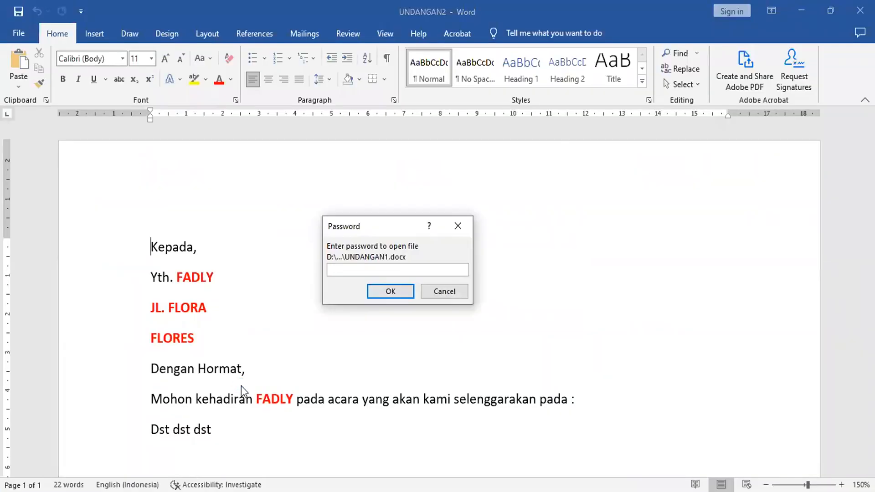
type("12345")
left_click(392, 294)
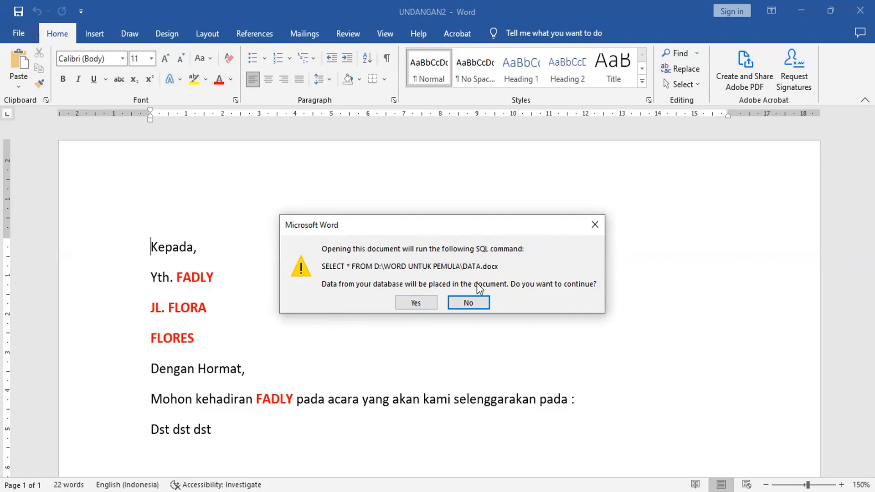
Answer Yes to the SQL prompt, loading DATA.docx records into the invitation letter
left_click(416, 303)
left_click(416, 303)
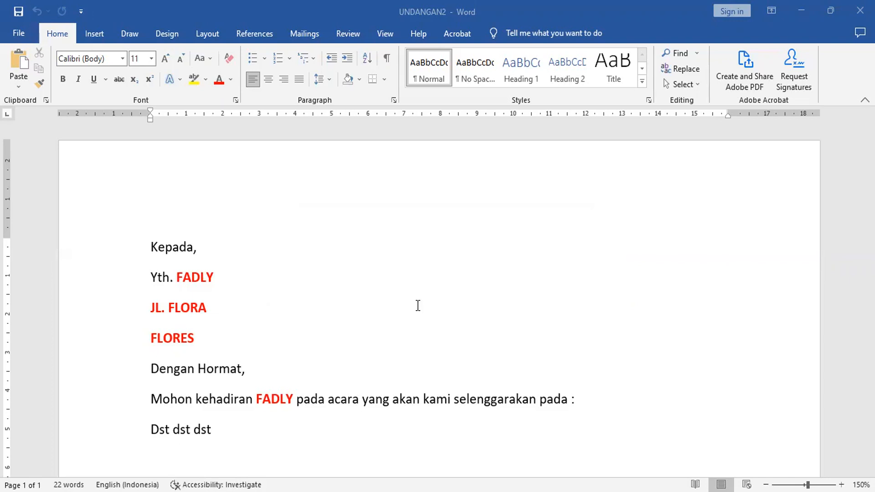